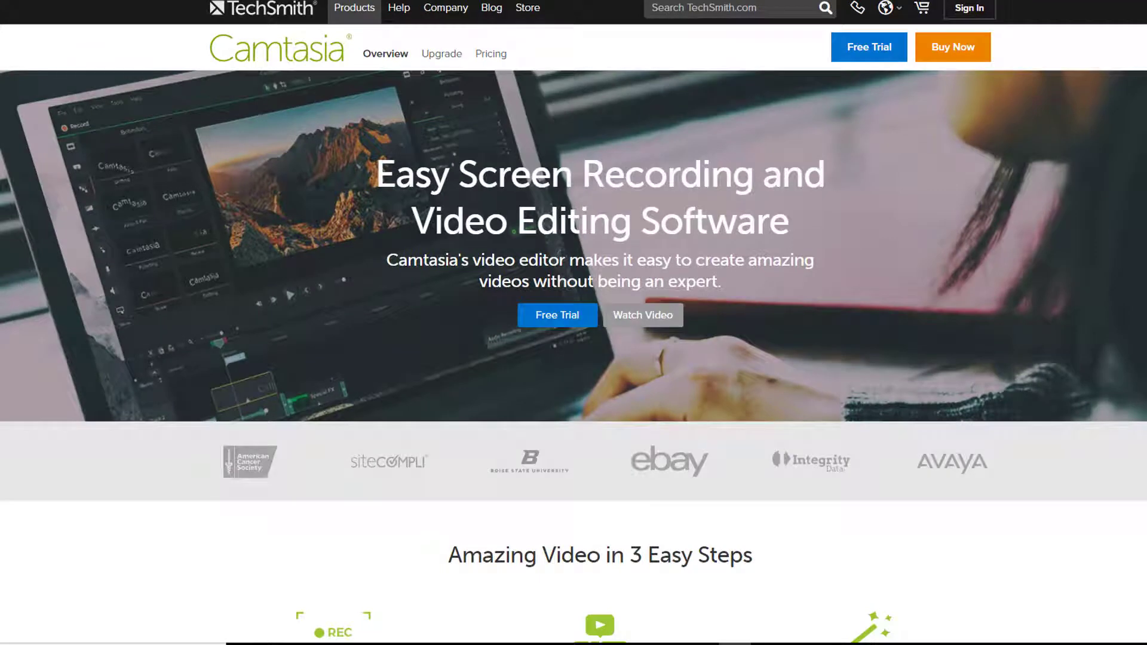
scroll(573, 323, "down", 3)
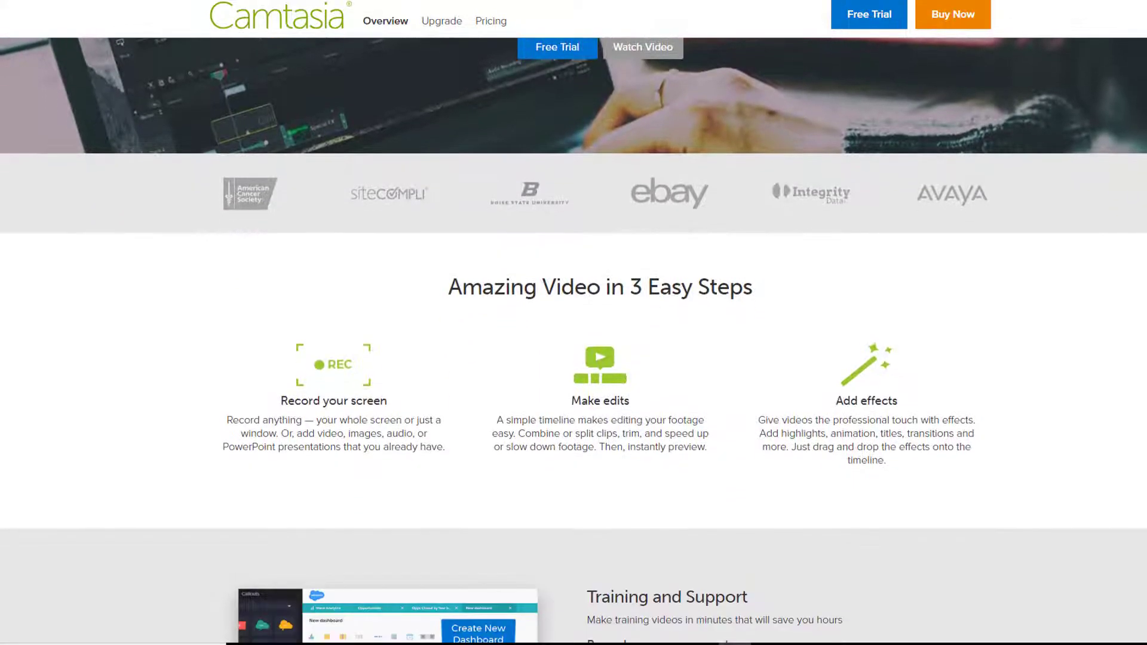
scroll(574, 323, "down", 2)
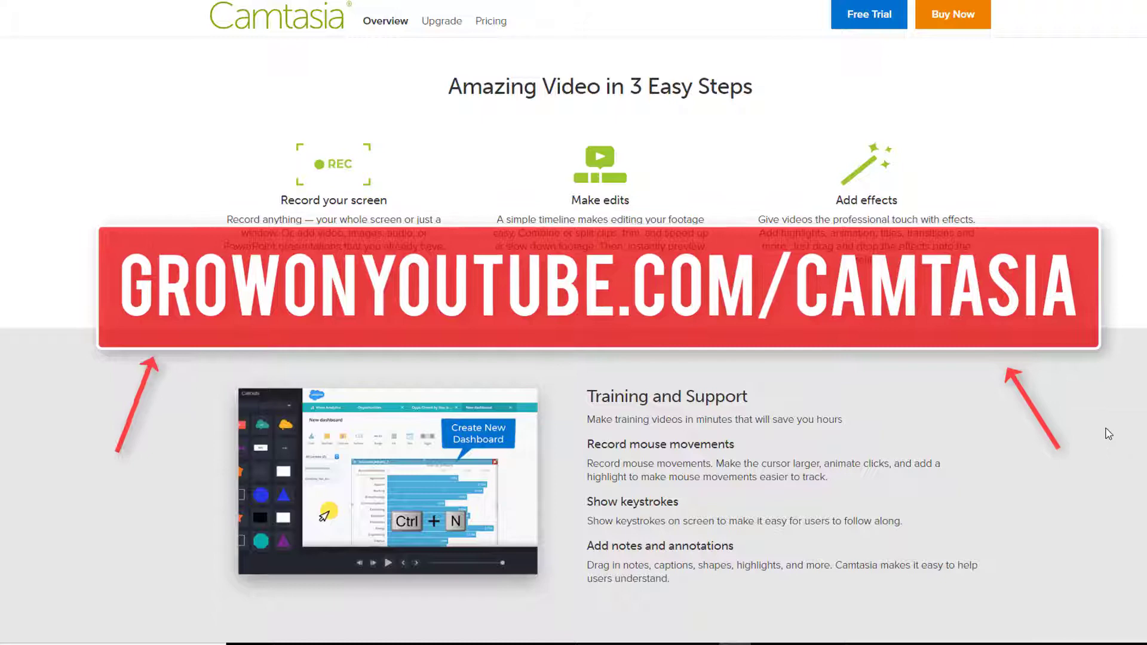
scroll(1113, 349, "down", 2)
scroll(1113, 350, "down", 2)
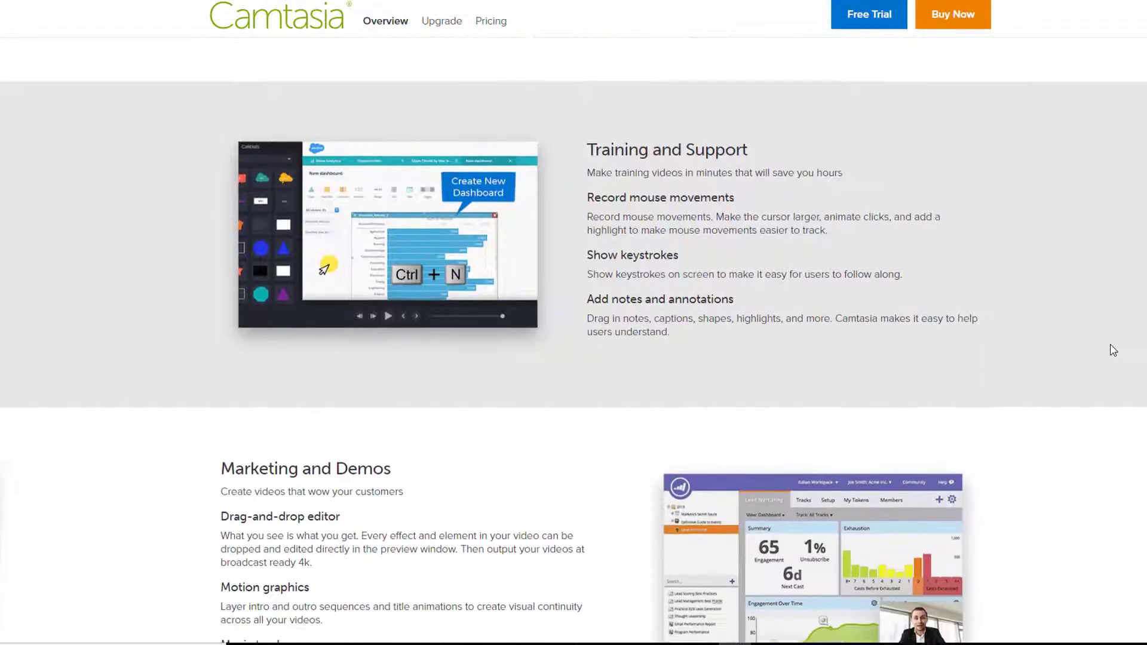
scroll(1114, 350, "down", 1)
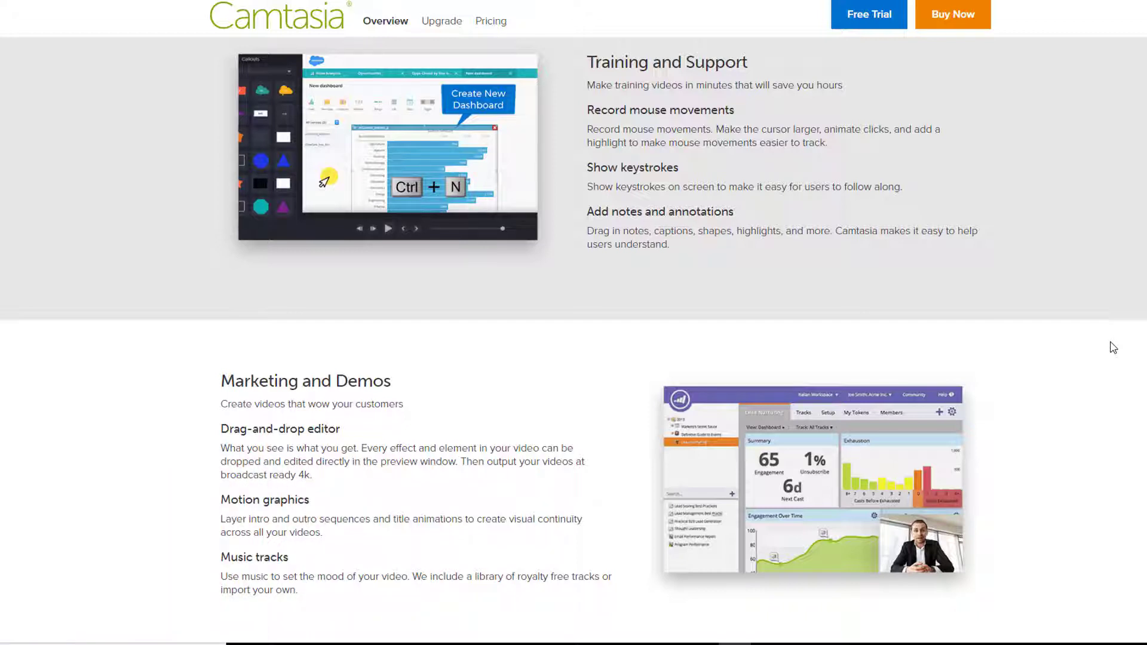
scroll(1112, 347, "down", 2)
scroll(1113, 348, "down", 1)
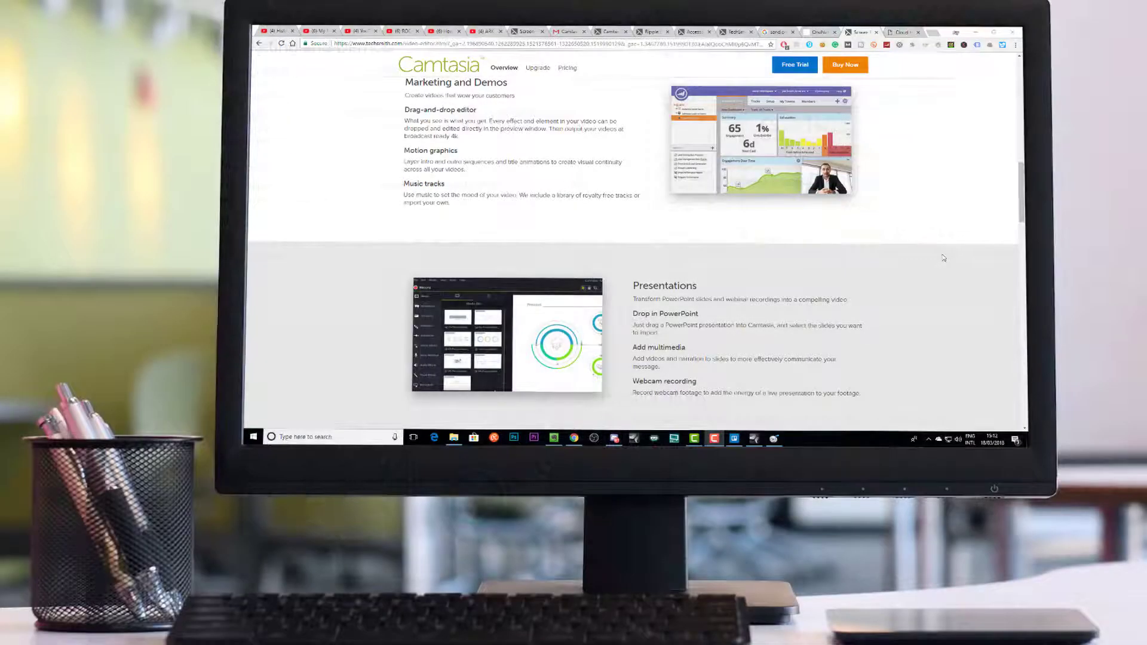
scroll(943, 258, "down", 2)
scroll(943, 258, "down", 1)
scroll(942, 258, "down", 2)
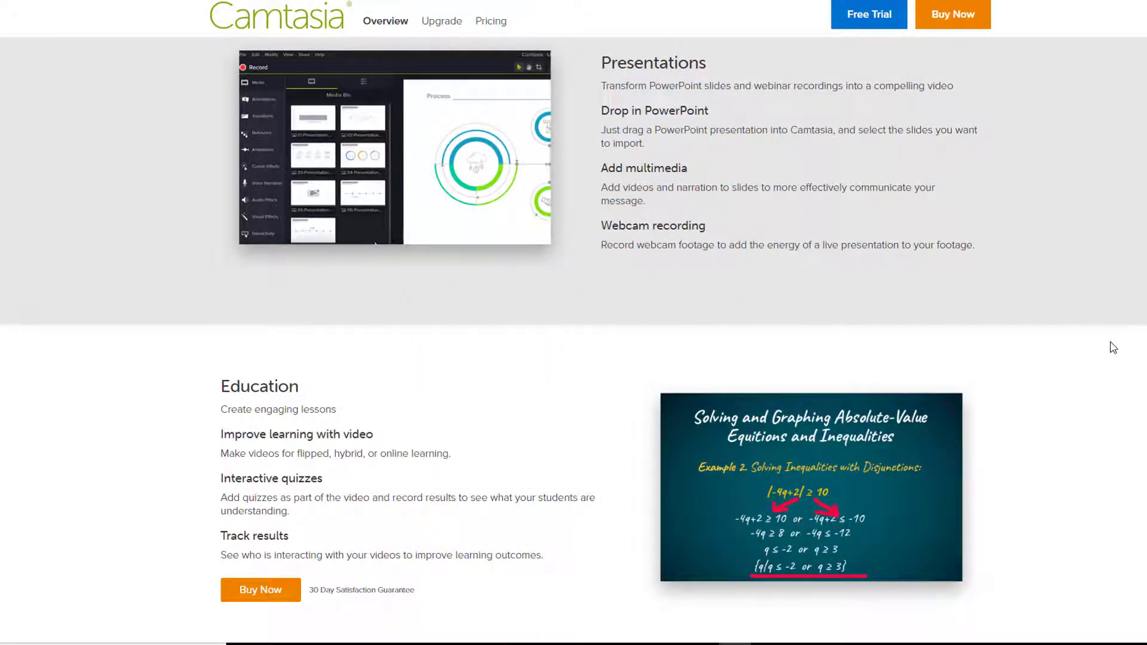
scroll(1112, 348, "down", 1)
scroll(1111, 348, "down", 2)
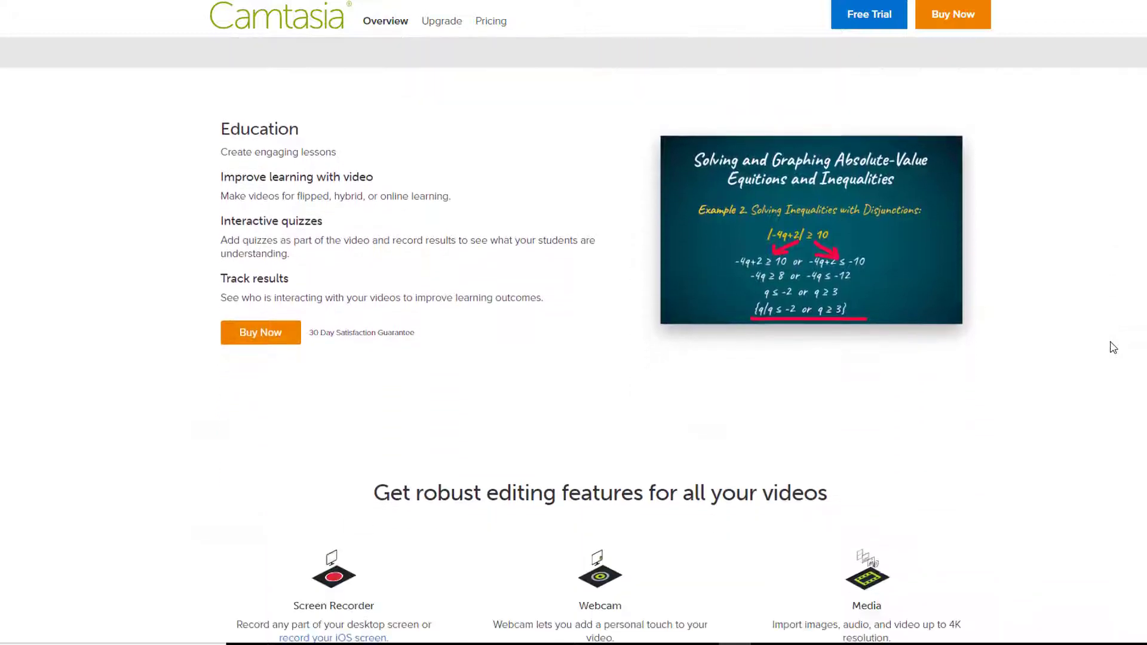
scroll(1112, 348, "down", 1)
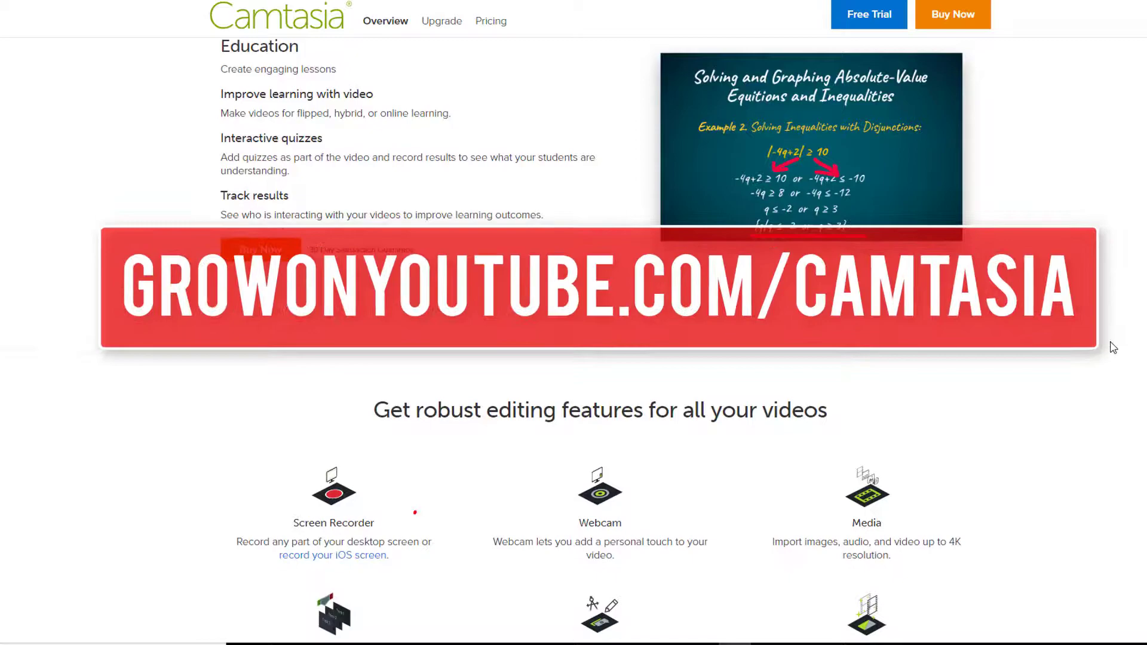
scroll(1112, 348, "down", 2)
scroll(1112, 348, "down", 1)
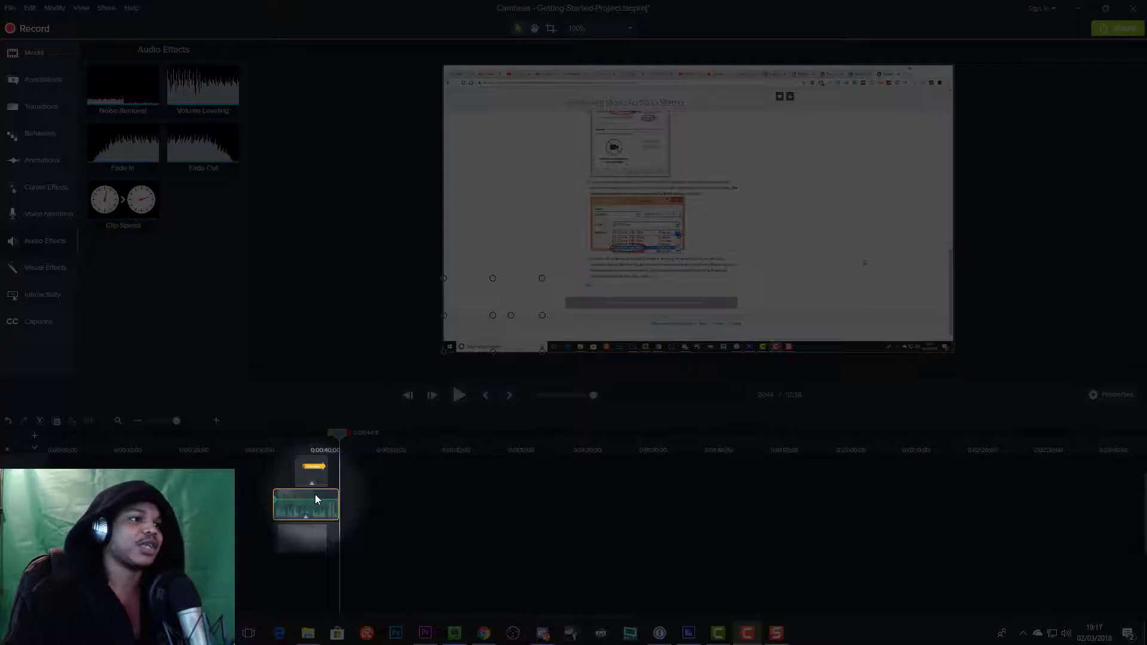
Turn on 'Mix to mono' in the camera clip's Properties and move playback to the webcam clip.
right_click(313, 500)
left_click(322, 497)
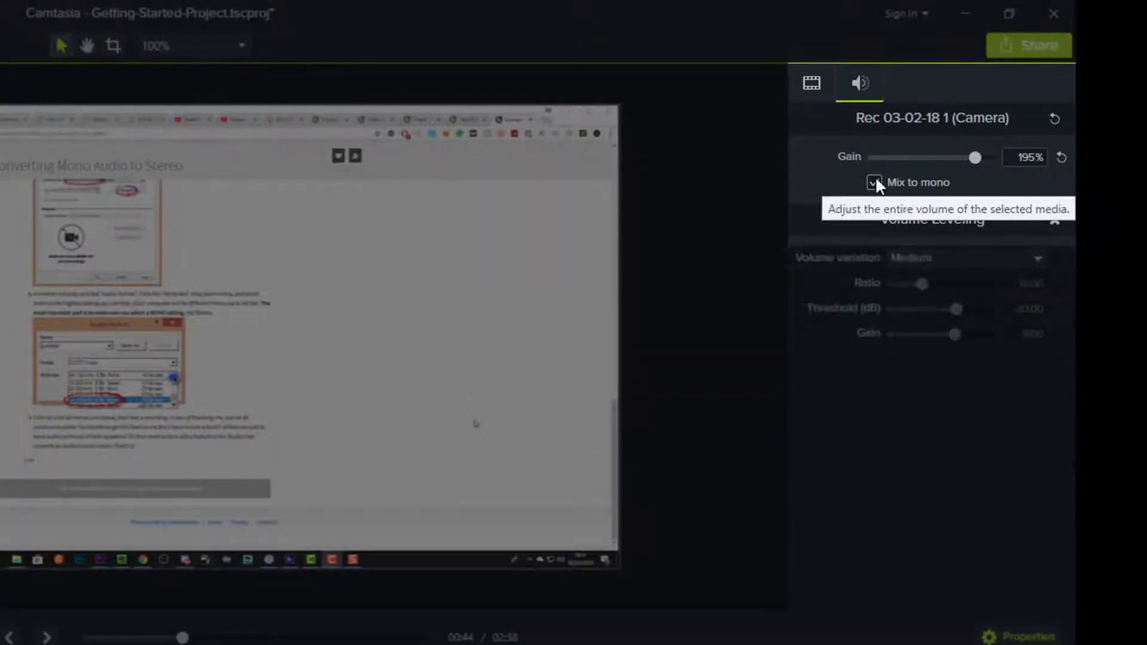
left_click(875, 177)
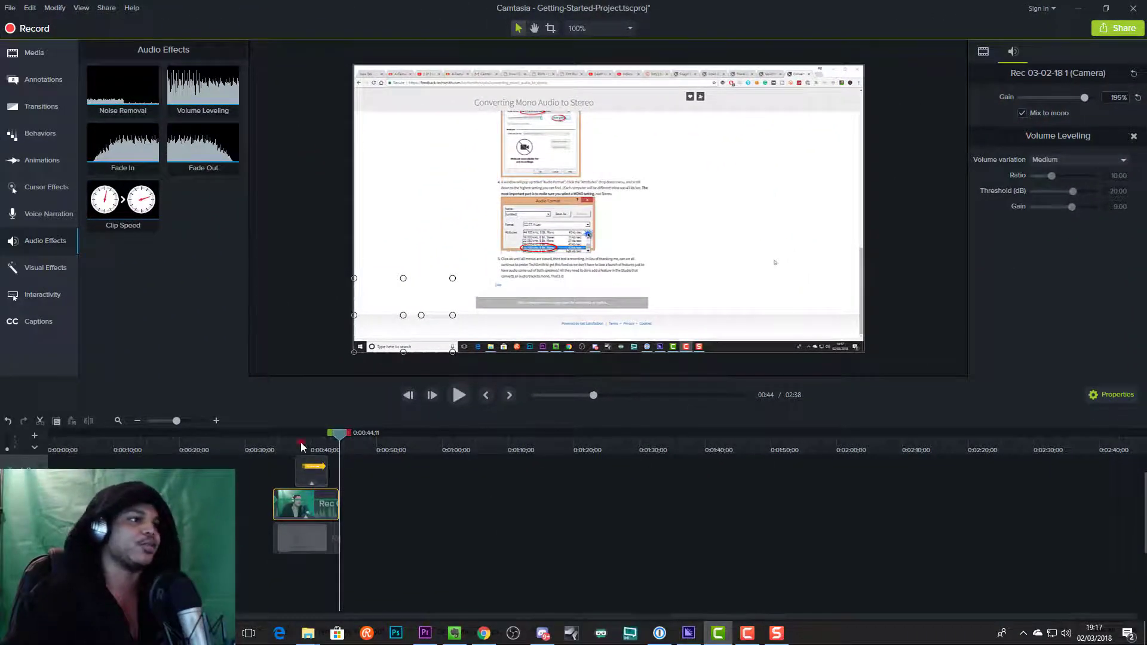
left_click(300, 442)
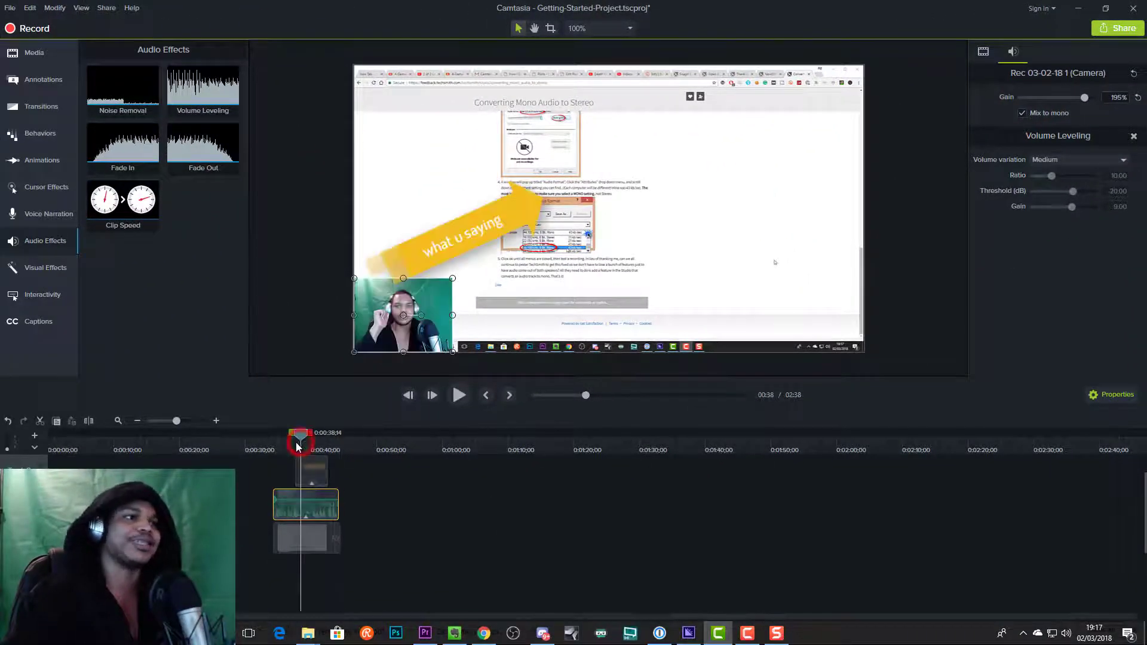
left_click_drag(293, 436, 272, 435)
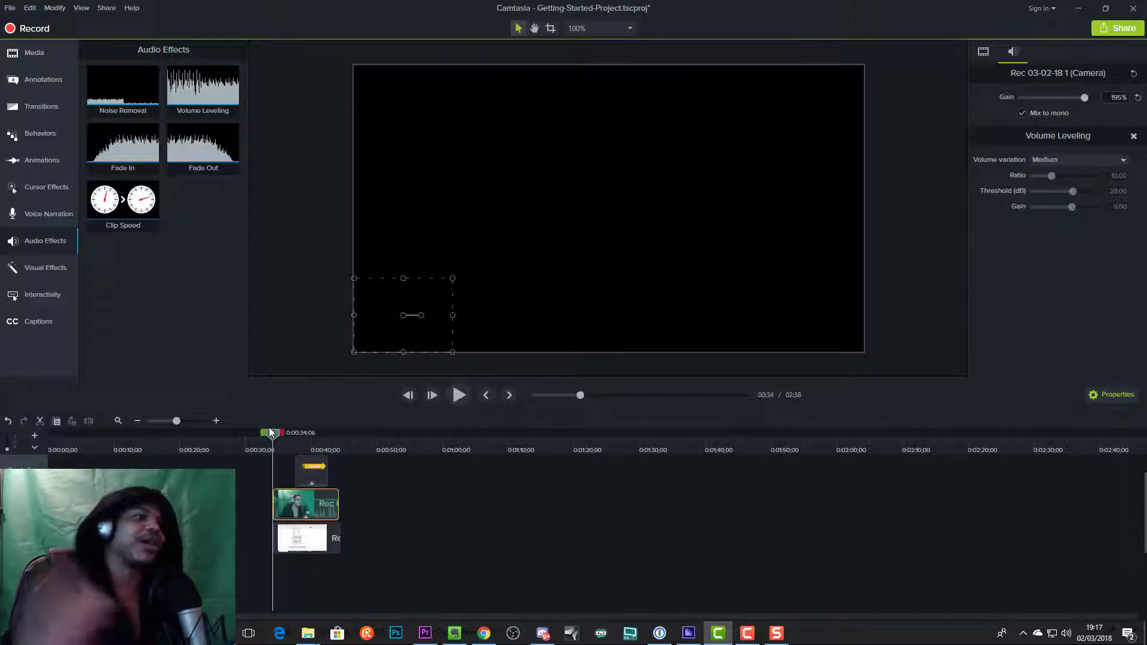
left_click(300, 443)
mouse_move(303, 443)
left_mouse_down()
mouse_move(366, 442)
mouse_move(273, 446)
left_mouse_up()
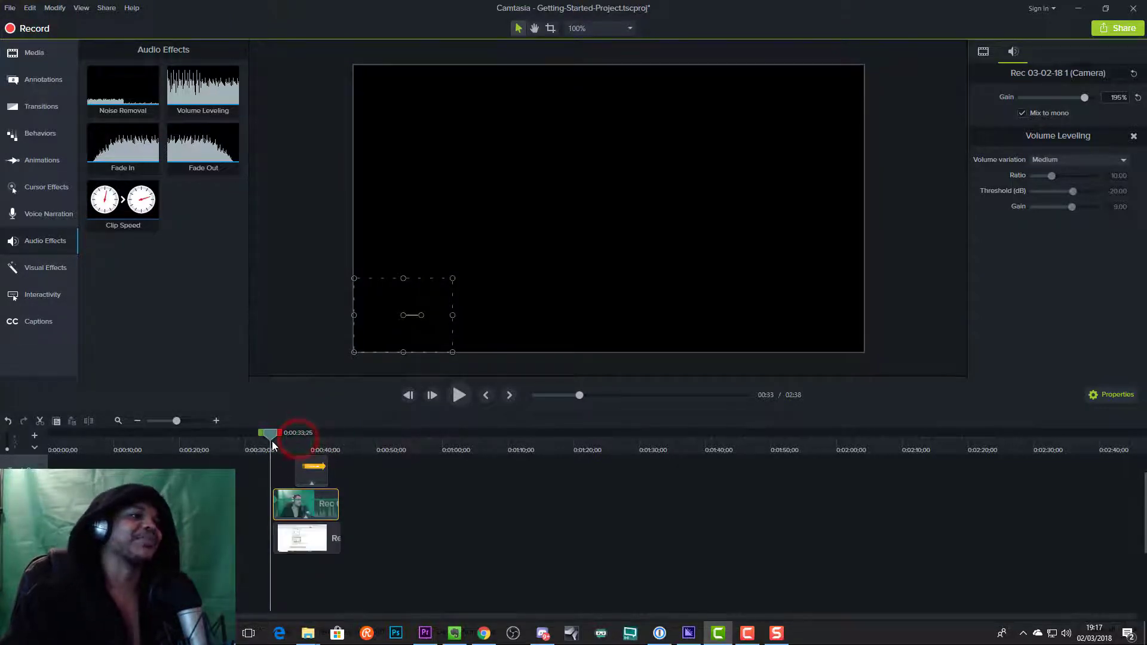
key("space")
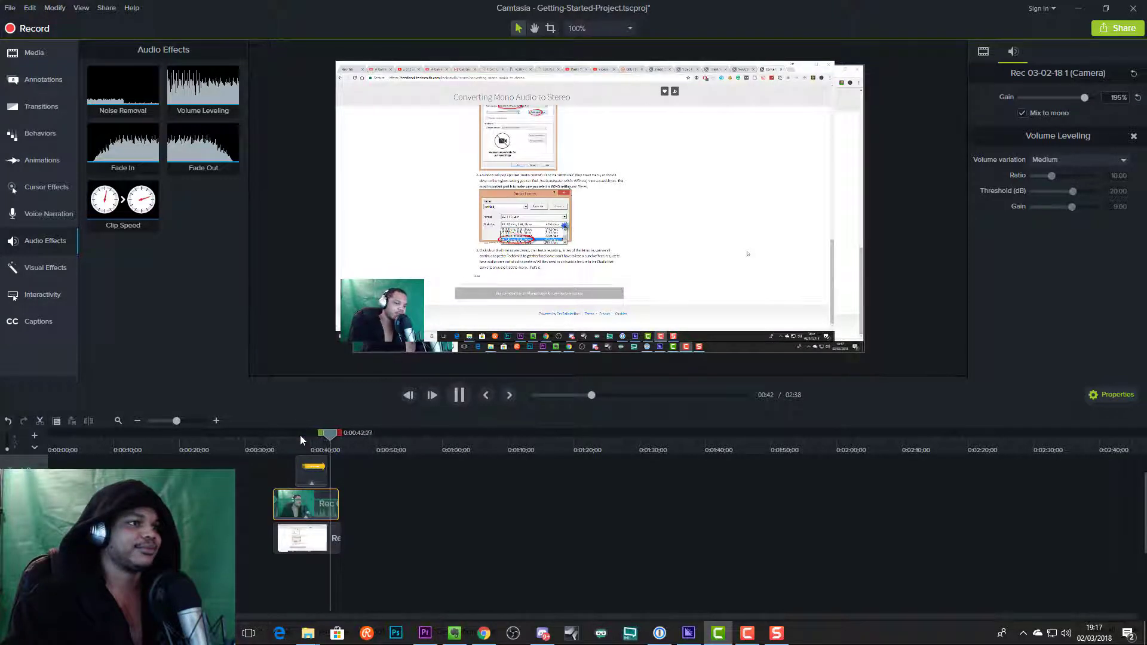
key("space")
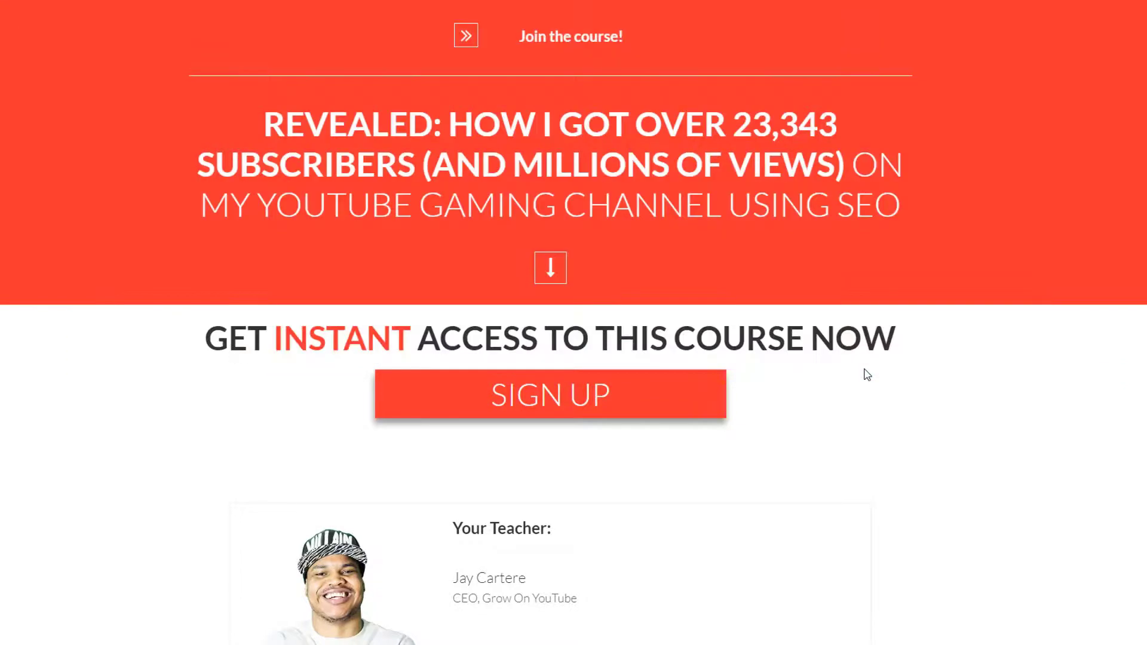
scroll(855, 349, "down", 5)
scroll(859, 347, "down", 1)
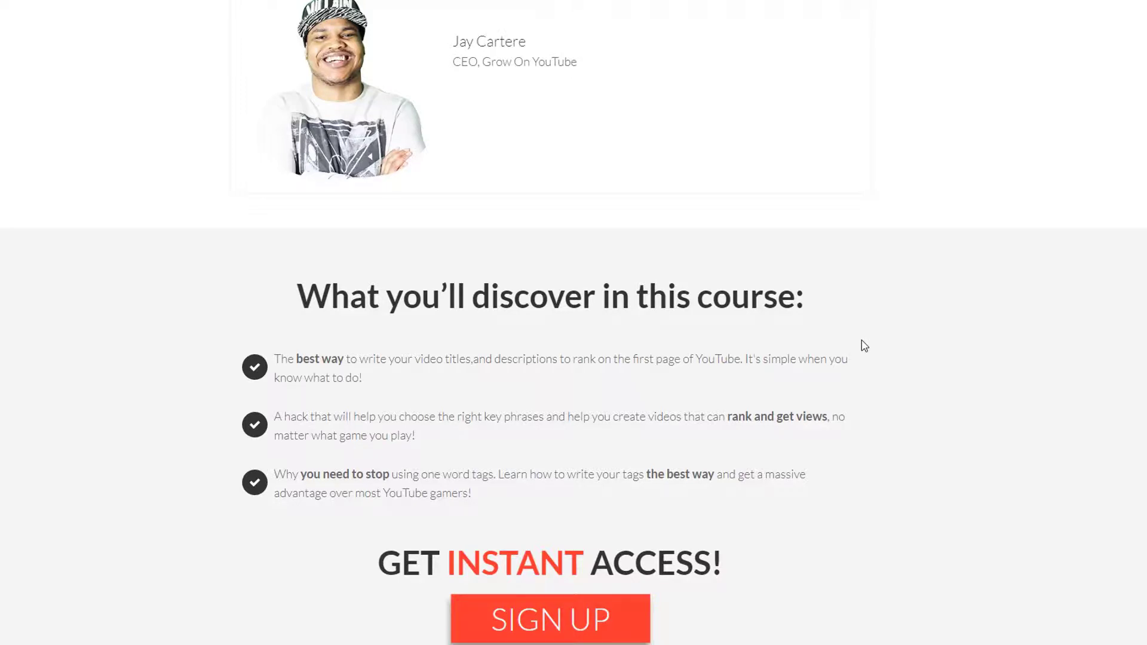
scroll(864, 345, "up", 2)
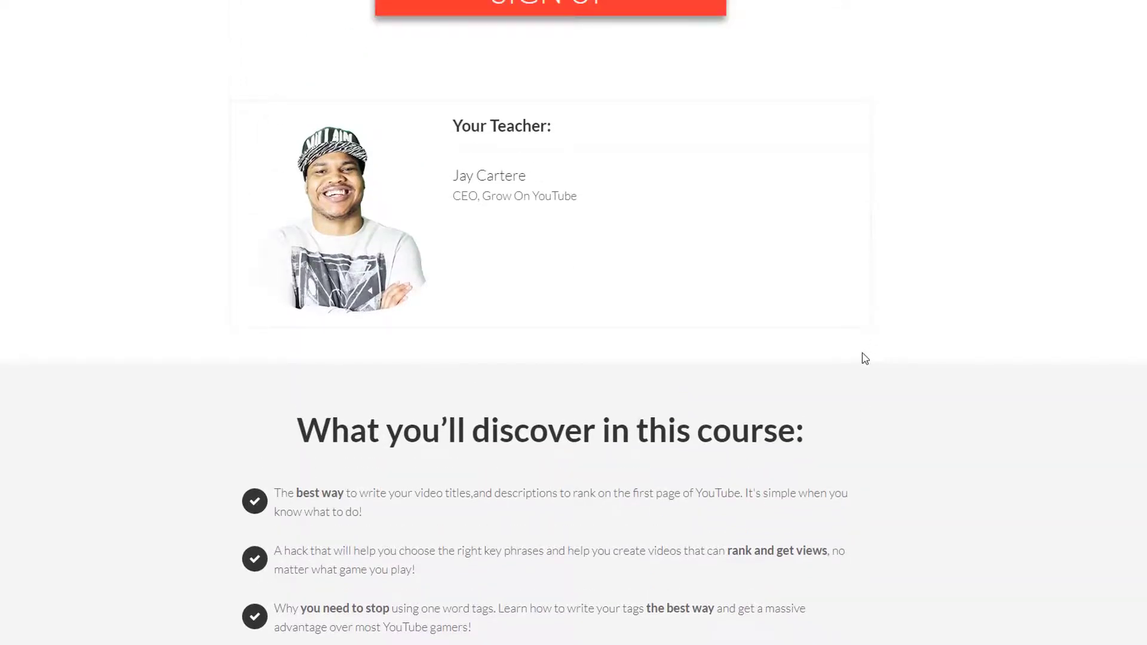